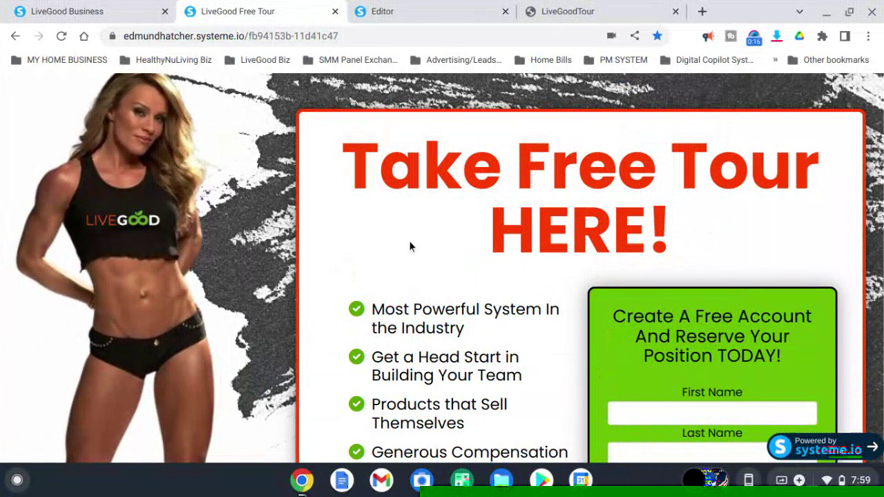
Step: Review the published LiveGood Free Tour page's signup form, then switch to the LiveGoodTour website
{"action": "scroll", "coordinate": [407, 247], "scroll_direction": "down", "scroll_amount": 3}
{"action": "scroll", "coordinate": [407, 246], "scroll_direction": "up", "scroll_amount": 2}
{"action": "scroll", "coordinate": [583, 269], "scroll_direction": "up", "scroll_amount": 1}
{"action": "scroll", "coordinate": [584, 268], "scroll_direction": "down", "scroll_amount": 2}
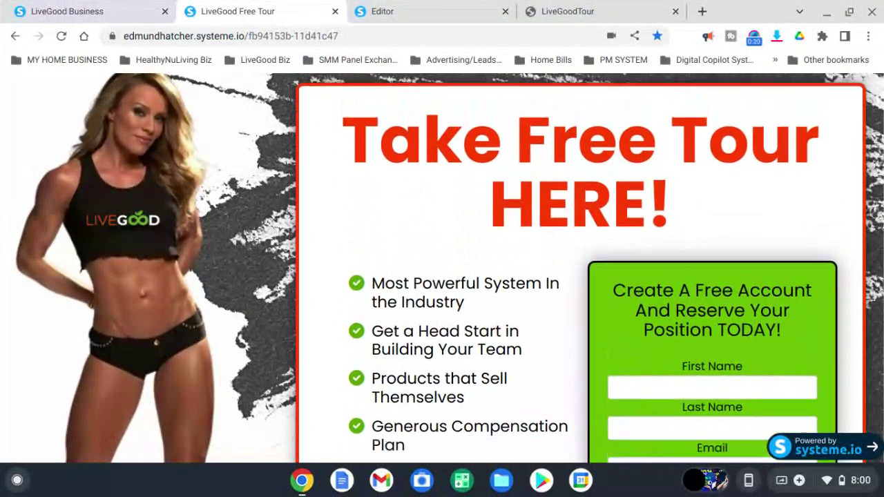
{"action": "scroll", "coordinate": [583, 268], "scroll_direction": "up", "scroll_amount": 2}
{"action": "scroll", "coordinate": [583, 269], "scroll_direction": "down", "scroll_amount": 4}
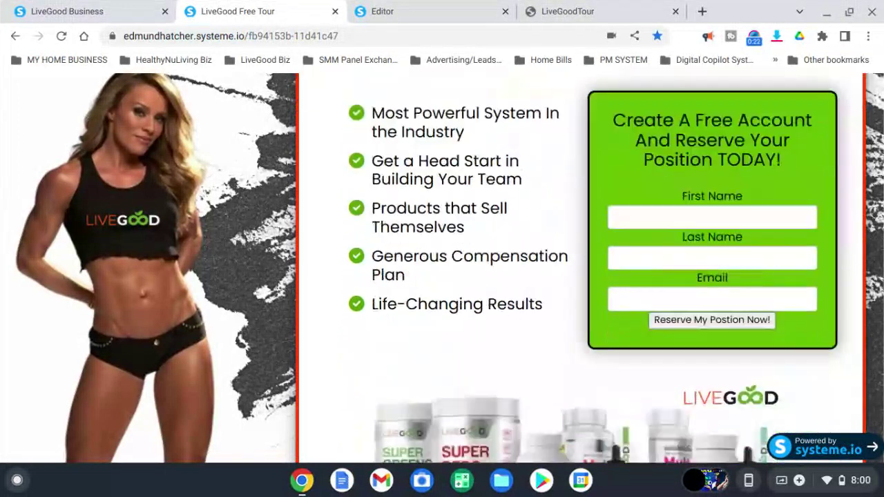
{"action": "scroll", "coordinate": [583, 269], "scroll_direction": "up", "scroll_amount": 4}
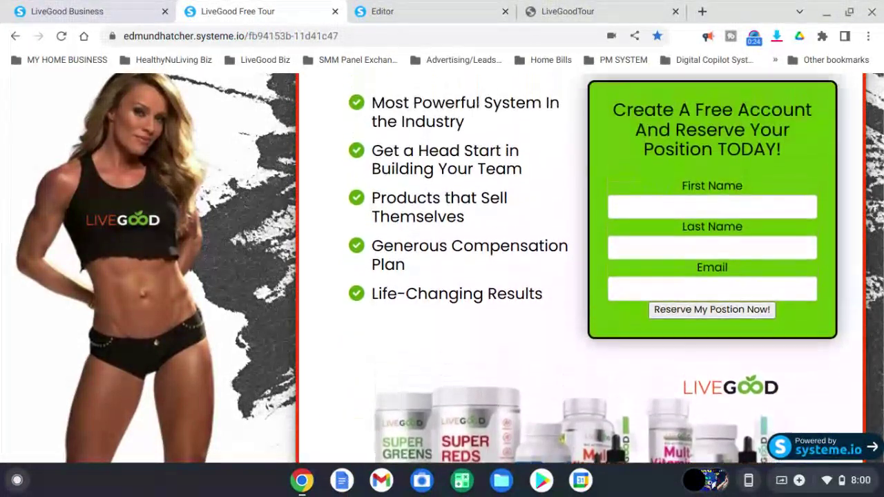
{"action": "scroll", "coordinate": [583, 269], "scroll_direction": "down", "scroll_amount": 1}
{"action": "scroll", "coordinate": [584, 269], "scroll_direction": "up", "scroll_amount": 1}
{"action": "scroll", "coordinate": [583, 268], "scroll_direction": "down", "scroll_amount": 1}
{"action": "scroll", "coordinate": [583, 268], "scroll_direction": "up", "scroll_amount": 1}
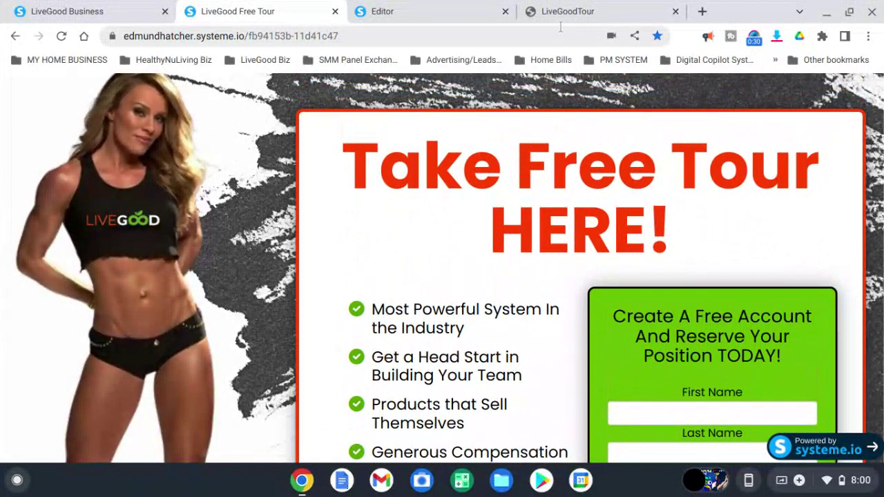
{"action": "left_click", "coordinate": [590, 10]}
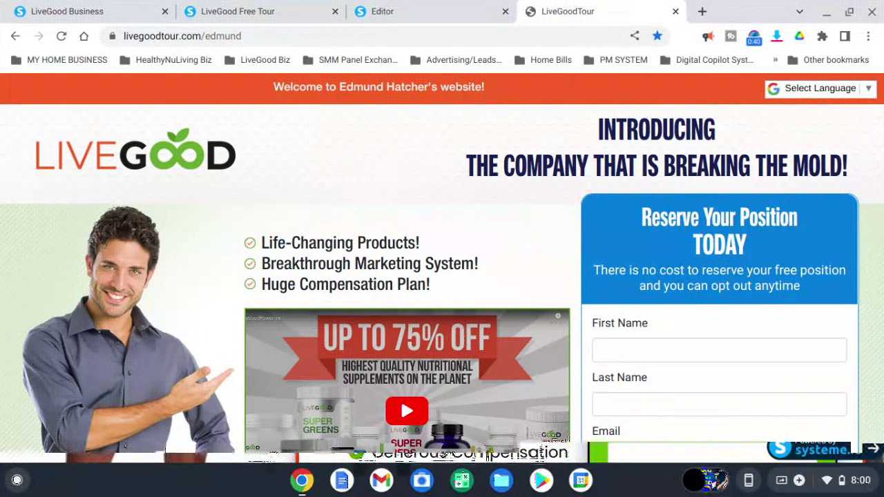
Step: Open the livegoodtour.com page's HTML source using View page source
{"action": "right_click", "coordinate": [374, 207]}
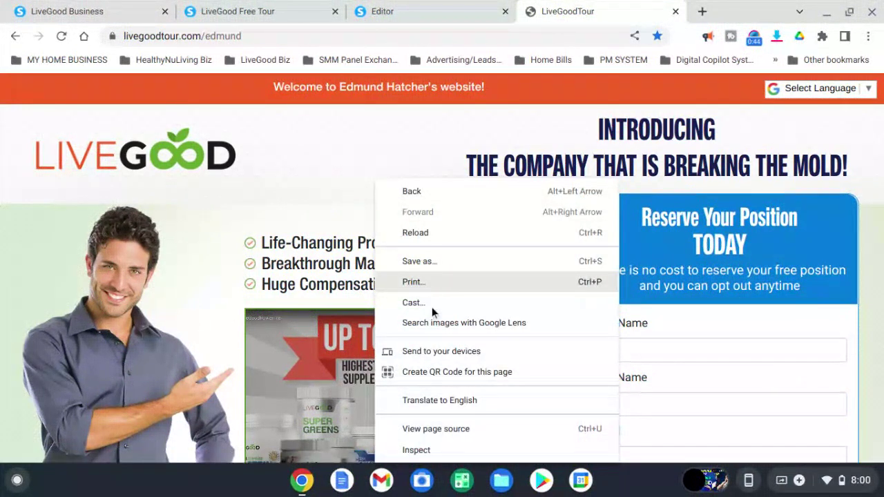
{"action": "left_click", "coordinate": [444, 427]}
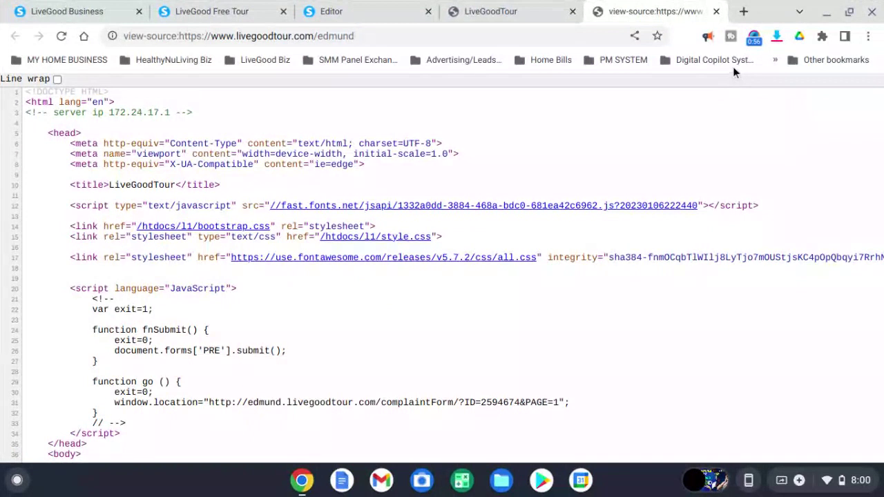
Step: Zoom the page source view to 125%
{"action": "left_click", "coordinate": [868, 36]}
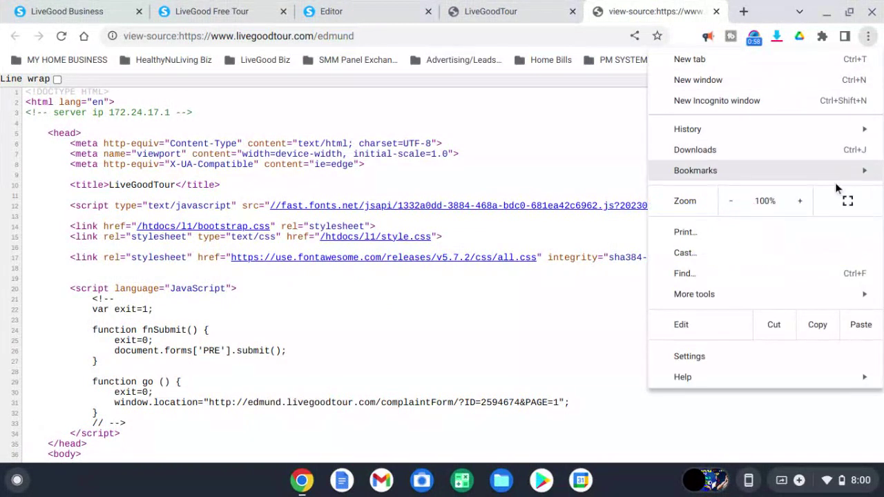
{"action": "left_click", "coordinate": [799, 202]}
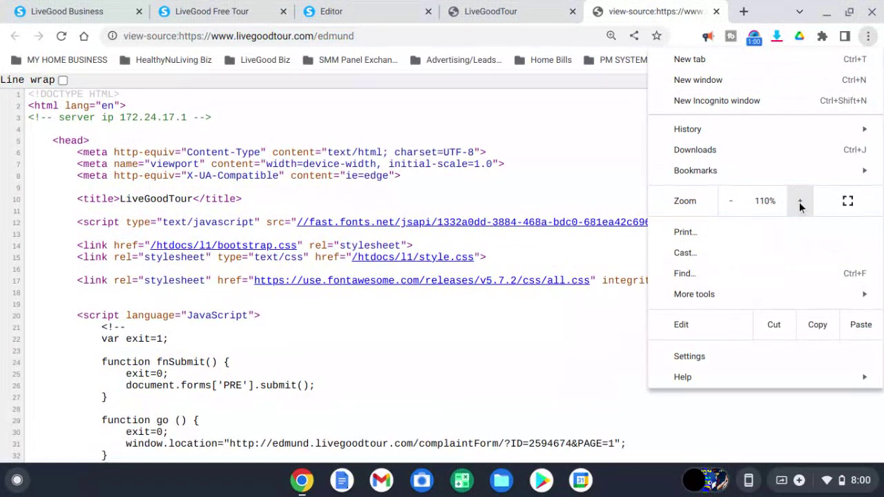
{"action": "left_click", "coordinate": [799, 201]}
{"action": "left_click", "coordinate": [569, 353]}
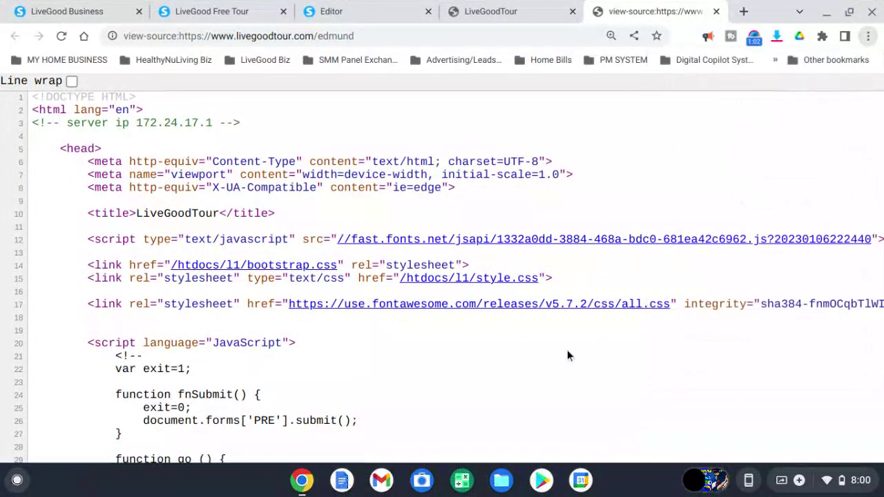
Step: Scroll down to the signup form code near line 227
{"action": "scroll", "coordinate": [329, 280], "scroll_direction": "down", "scroll_amount": 3}
{"action": "scroll", "coordinate": [321, 279], "scroll_direction": "down", "scroll_amount": 5}
{"action": "scroll", "coordinate": [442, 269], "scroll_direction": "down", "scroll_amount": 3}
{"action": "scroll", "coordinate": [442, 269], "scroll_direction": "down", "scroll_amount": 4}
{"action": "scroll", "coordinate": [442, 268], "scroll_direction": "down", "scroll_amount": 5}
{"action": "scroll", "coordinate": [441, 269], "scroll_direction": "down", "scroll_amount": 5}
{"action": "scroll", "coordinate": [442, 269], "scroll_direction": "down", "scroll_amount": 2}
{"action": "scroll", "coordinate": [441, 268], "scroll_direction": "down", "scroll_amount": 3}
{"action": "scroll", "coordinate": [442, 269], "scroll_direction": "down", "scroll_amount": 5}
{"action": "scroll", "coordinate": [441, 269], "scroll_direction": "down", "scroll_amount": 8}
{"action": "scroll", "coordinate": [442, 269], "scroll_direction": "down", "scroll_amount": 4}
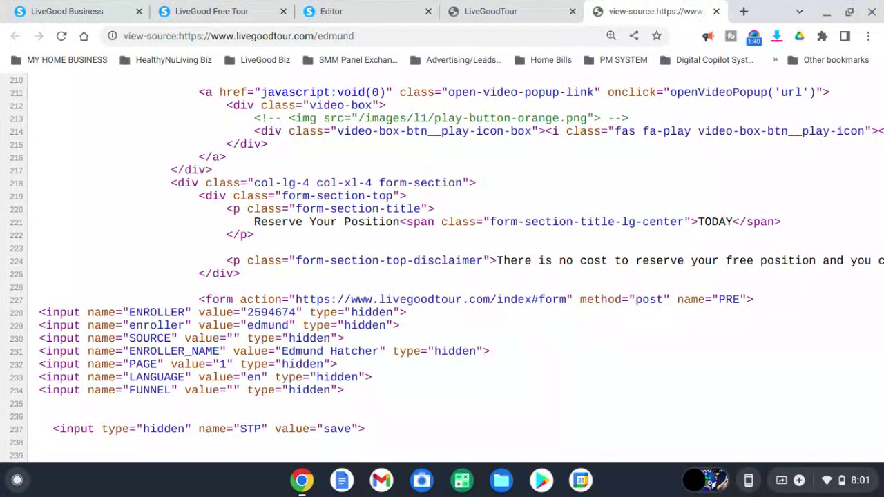
Step: Select the form HTML from <form on line 227 through </form> on line 250
{"action": "left_click_drag", "start_coordinate": [198, 299], "coordinate": [95, 355]}
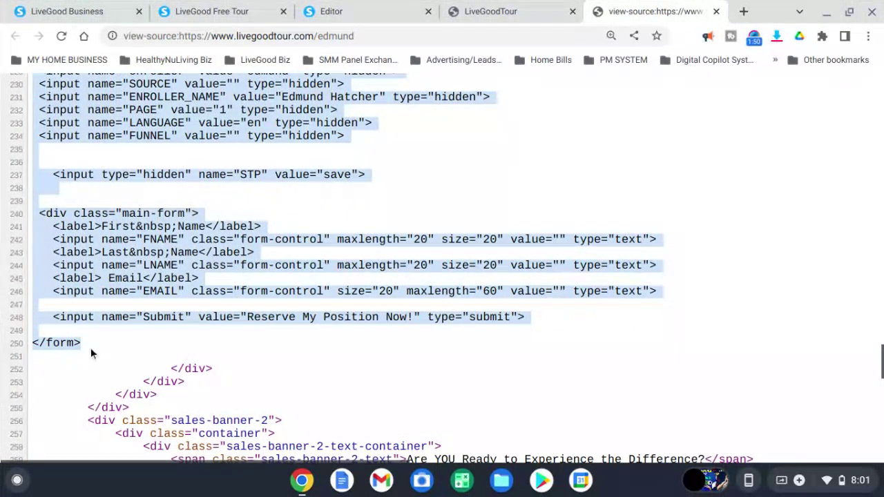
{"action": "scroll", "coordinate": [154, 335], "scroll_direction": "up", "scroll_amount": 2}
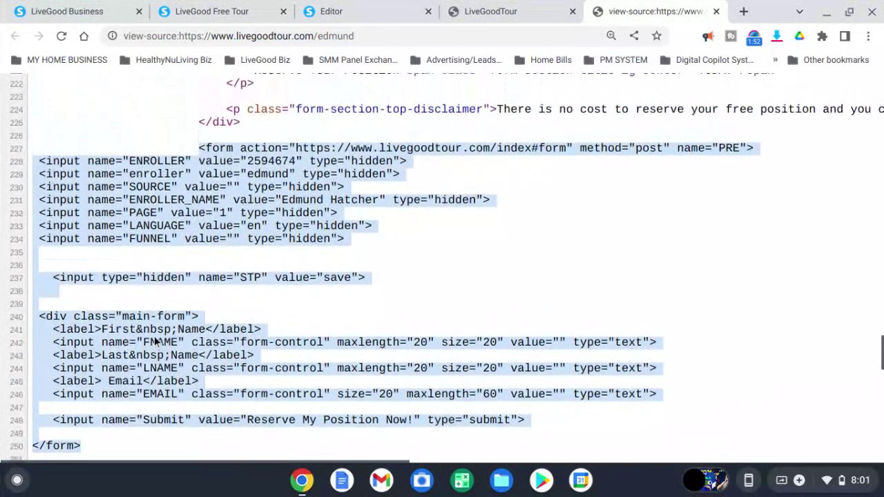
{"action": "scroll", "coordinate": [156, 340], "scroll_direction": "down", "scroll_amount": 1}
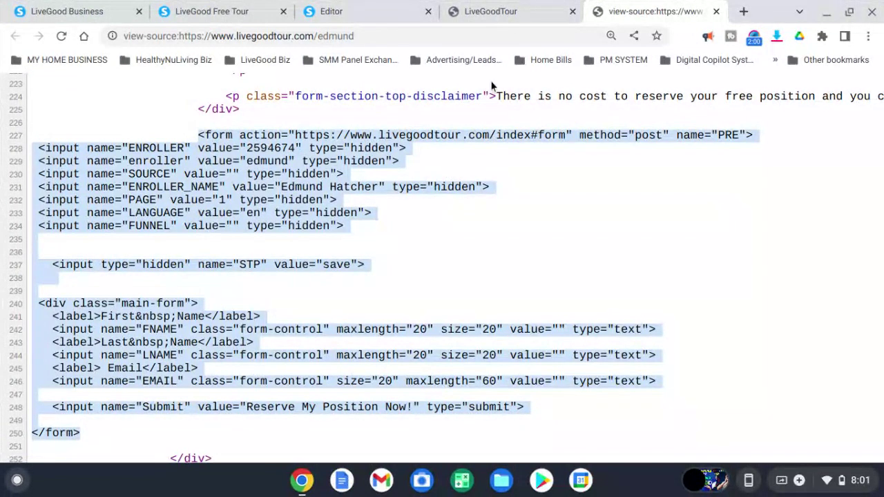
Step: Return to the Systeme.io Take Free Tour page editor and scroll down to the signup form
{"action": "left_click", "coordinate": [502, 9]}
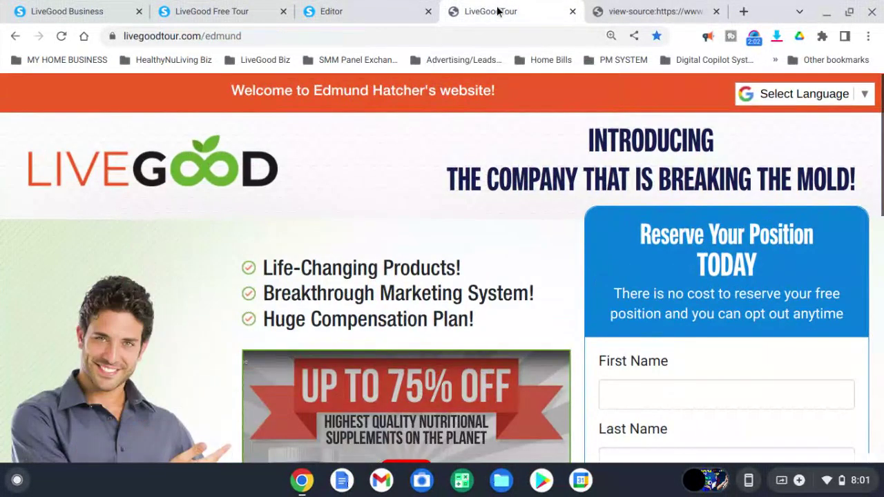
{"action": "left_click", "coordinate": [370, 11]}
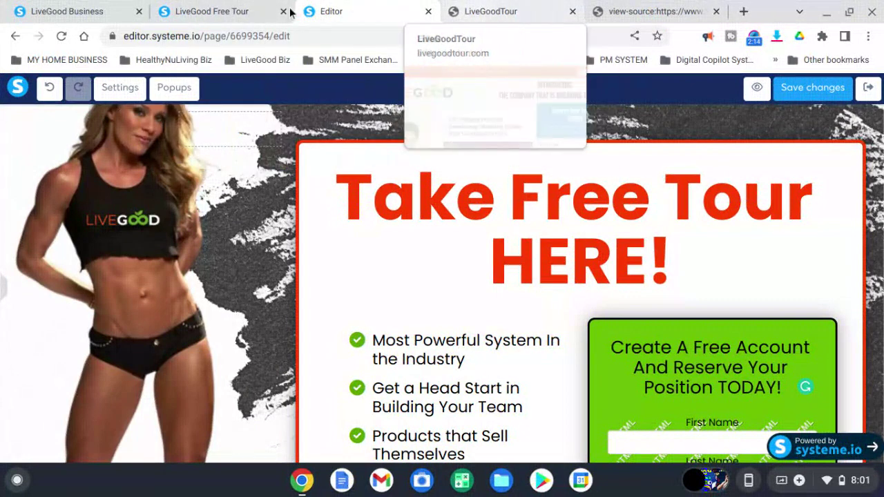
{"action": "left_click", "coordinate": [249, 7]}
{"action": "left_click", "coordinate": [371, 7]}
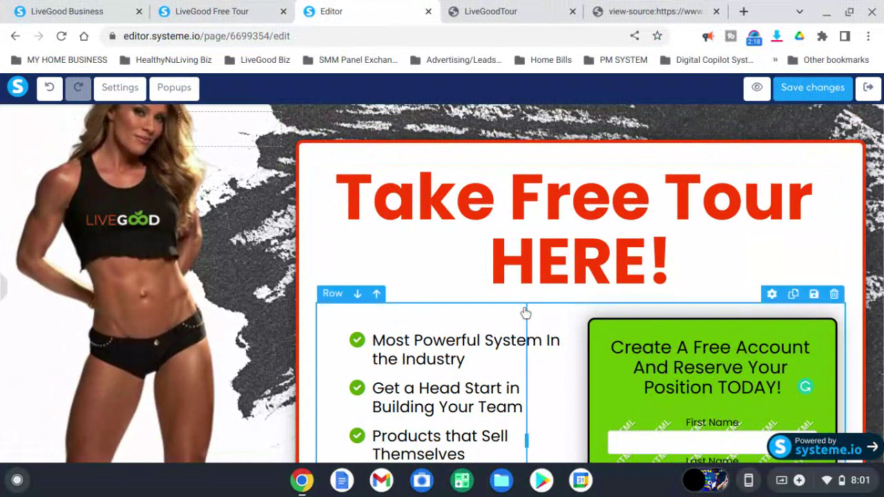
{"action": "scroll", "coordinate": [525, 313], "scroll_direction": "down", "scroll_amount": 2}
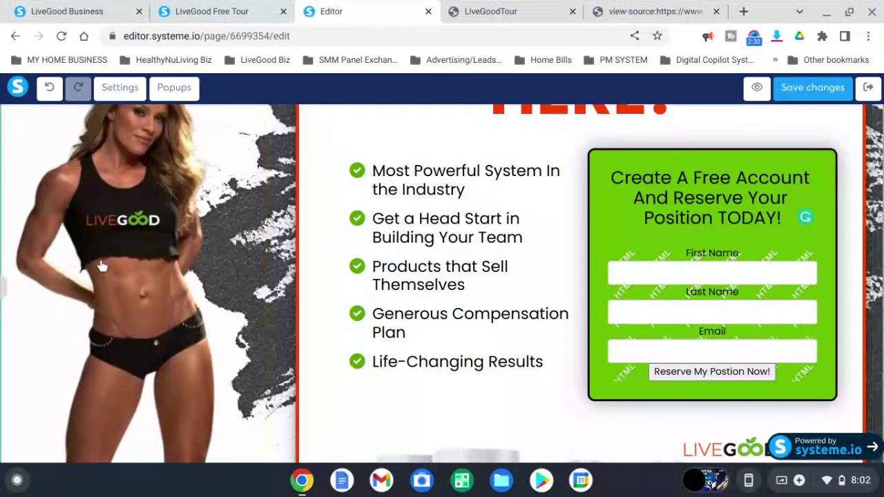
Step: Add a Raw HTML element from the Elements sidebar into the form box
{"action": "mouse_move", "coordinate": [4, 290]}
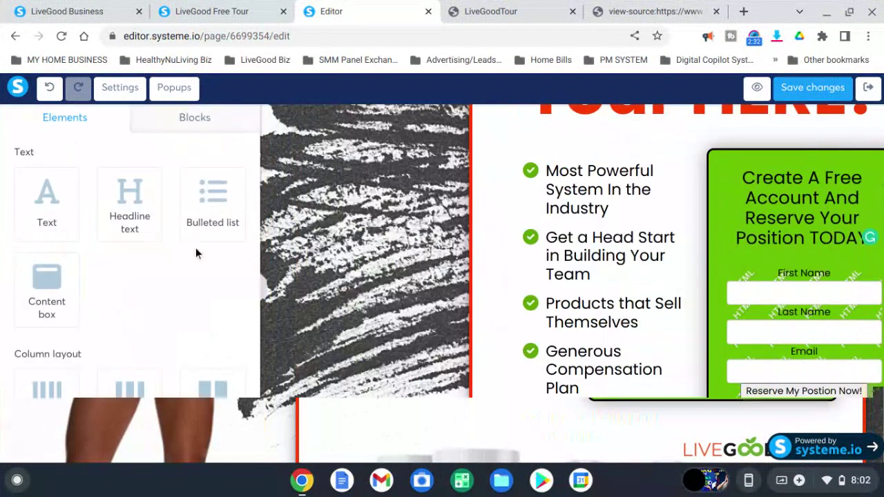
{"action": "scroll", "coordinate": [195, 247], "scroll_direction": "down", "scroll_amount": 10}
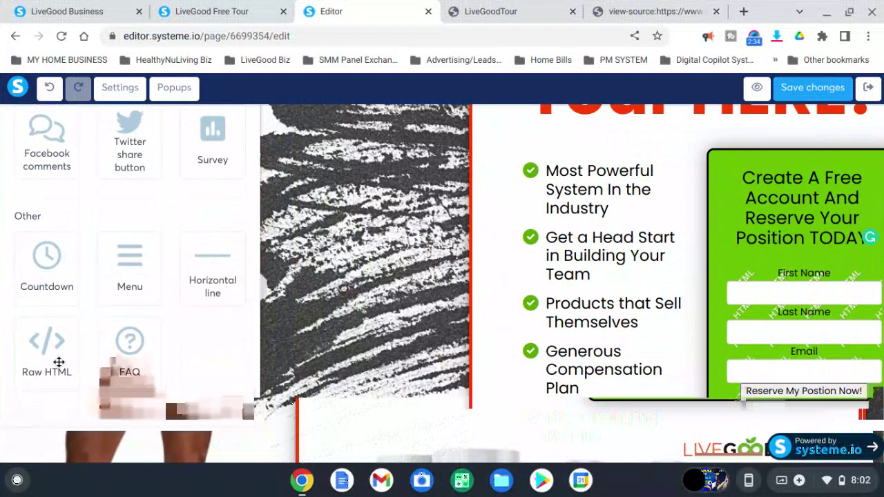
{"action": "left_click_drag", "start_coordinate": [59, 362], "coordinate": [125, 370]}
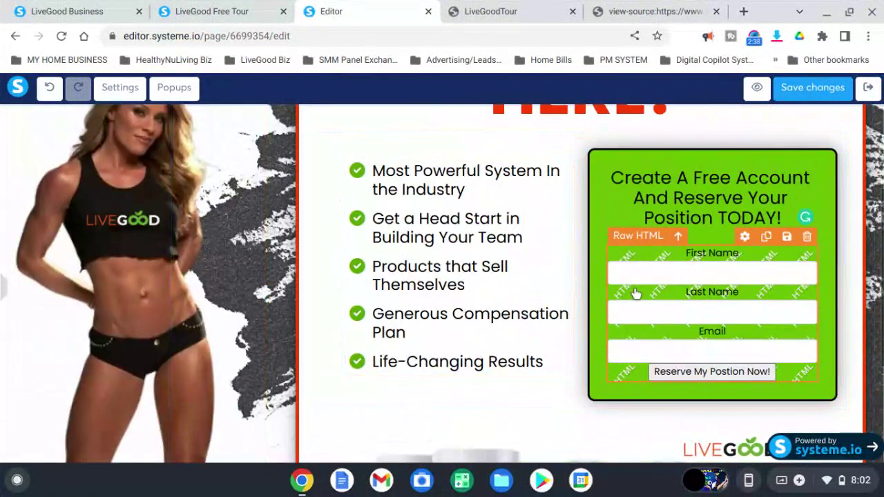
Step: Inspect the embedded form element's code, then discard changes, leaving it unchanged
{"action": "left_click", "coordinate": [635, 286]}
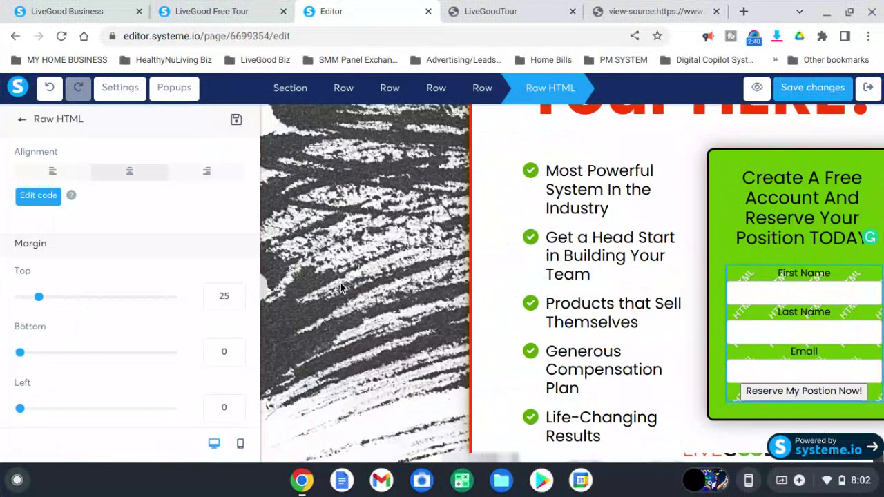
{"action": "left_click", "coordinate": [41, 196]}
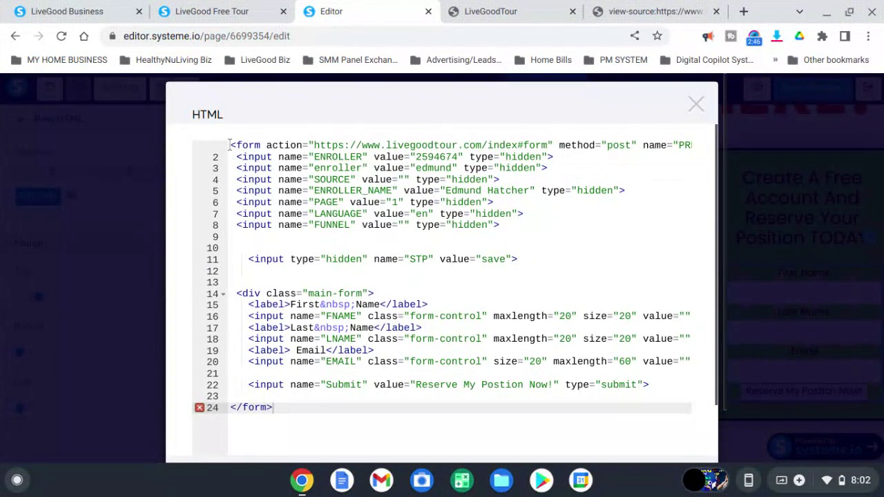
{"action": "left_click_drag", "start_coordinate": [231, 145], "coordinate": [382, 406]}
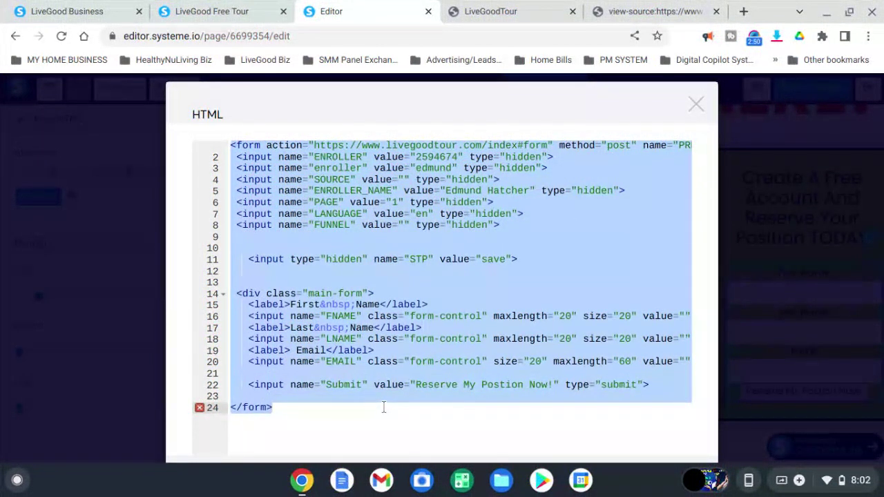
{"action": "scroll", "coordinate": [499, 350], "scroll_direction": "down", "scroll_amount": 2}
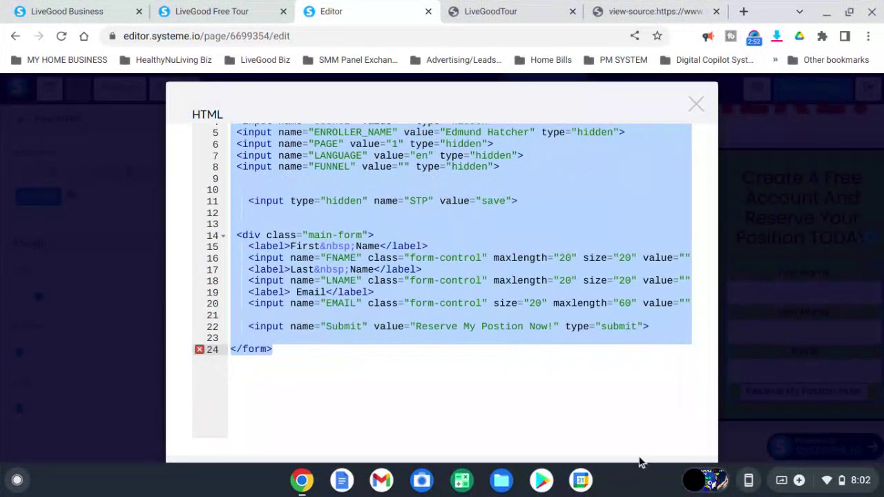
{"action": "scroll", "coordinate": [639, 457], "scroll_direction": "down", "scroll_amount": 2}
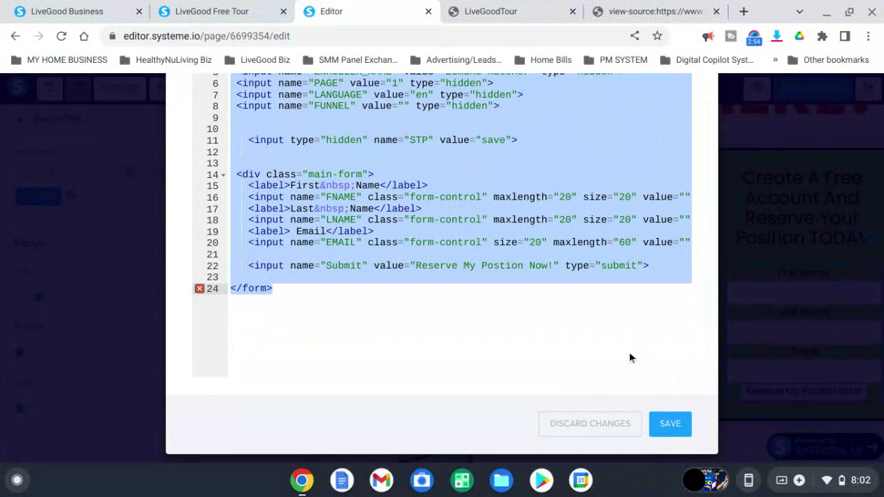
{"action": "left_click", "coordinate": [595, 424]}
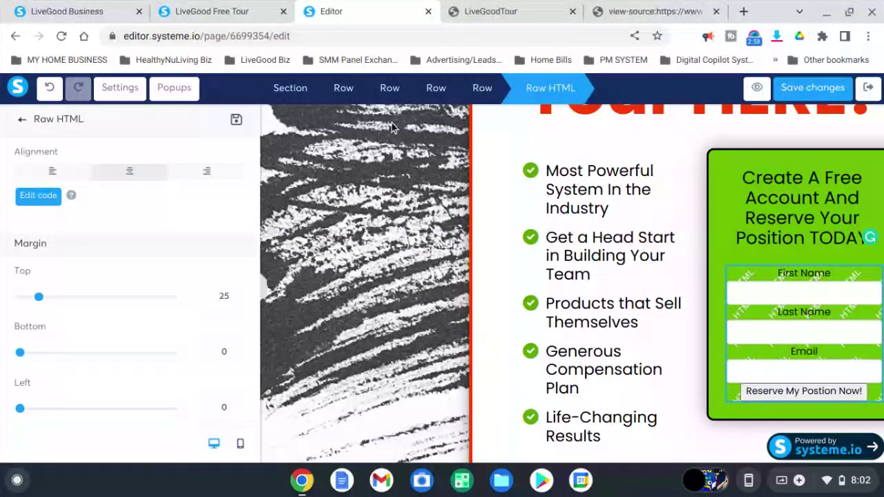
Step: Autofill first name, last name and e-mail on the live Take Free Tour form and submit it
{"action": "left_click", "coordinate": [242, 8]}
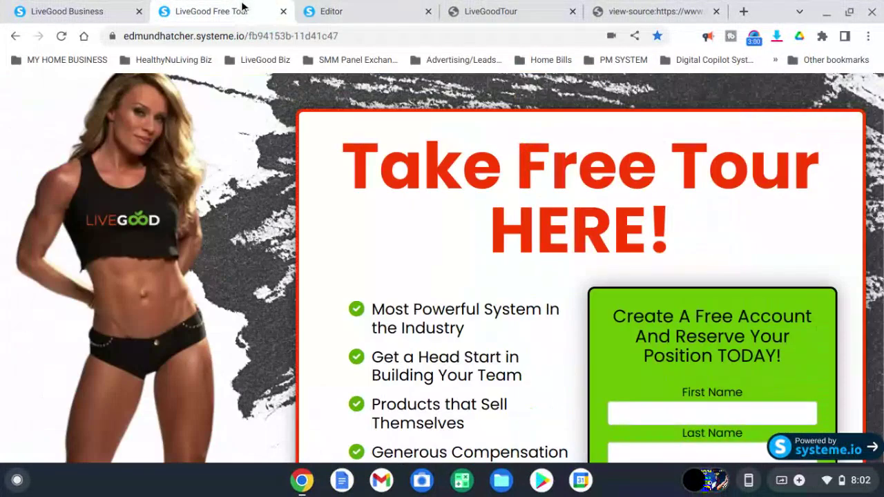
{"action": "scroll", "coordinate": [403, 143], "scroll_direction": "down", "scroll_amount": 3}
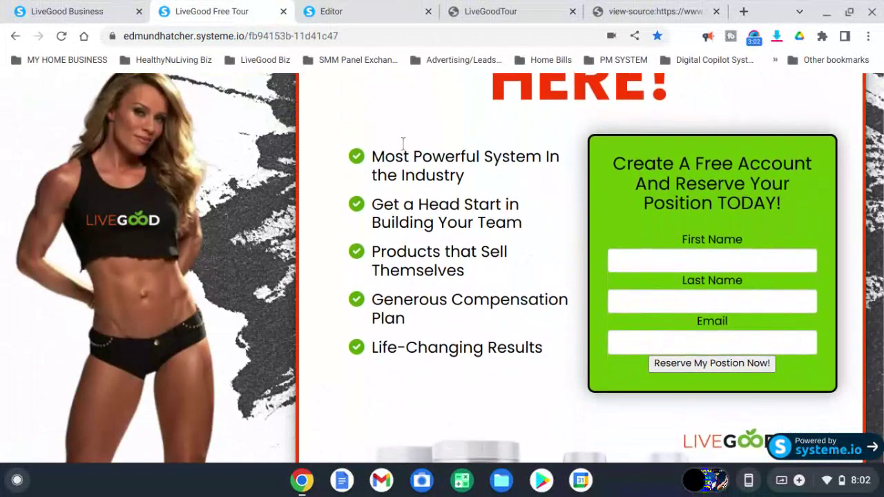
{"action": "left_click", "coordinate": [689, 261]}
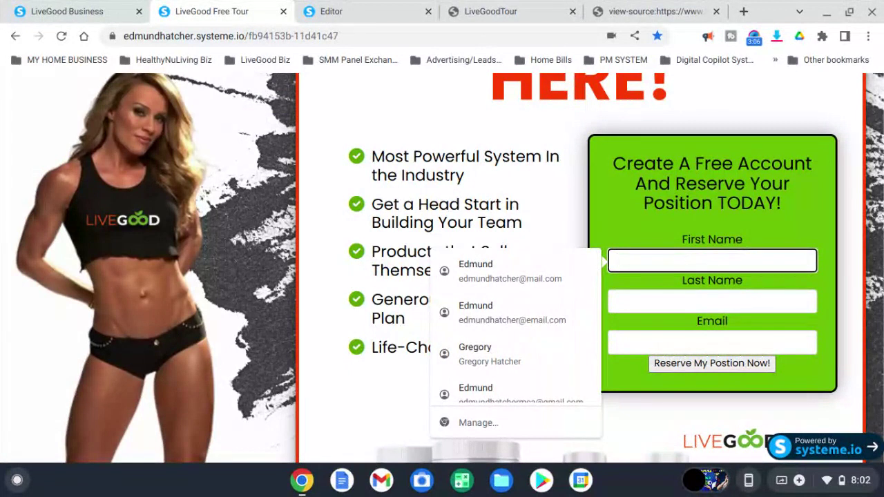
{"action": "type", "text": "Rasela"}
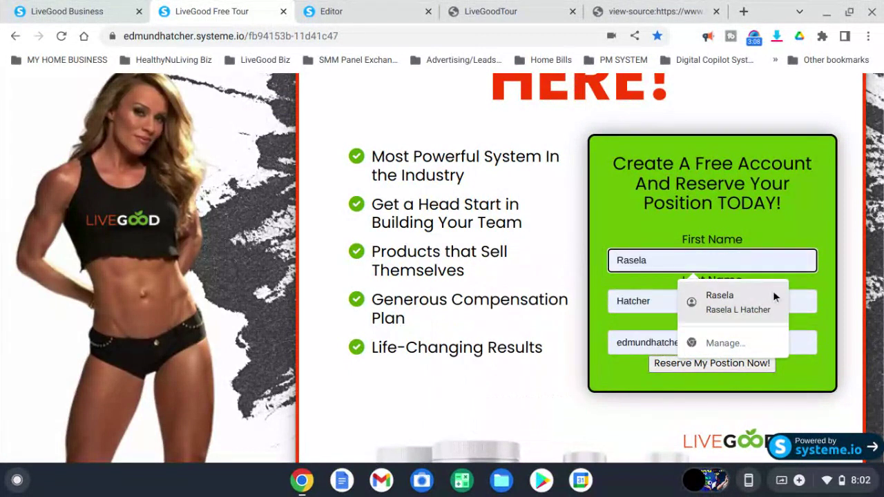
{"action": "left_click", "coordinate": [735, 295]}
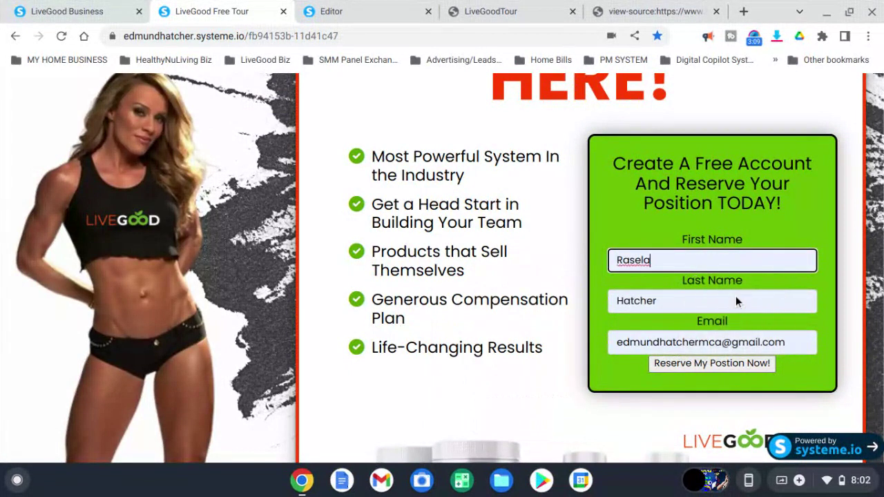
{"action": "left_click", "coordinate": [698, 366]}
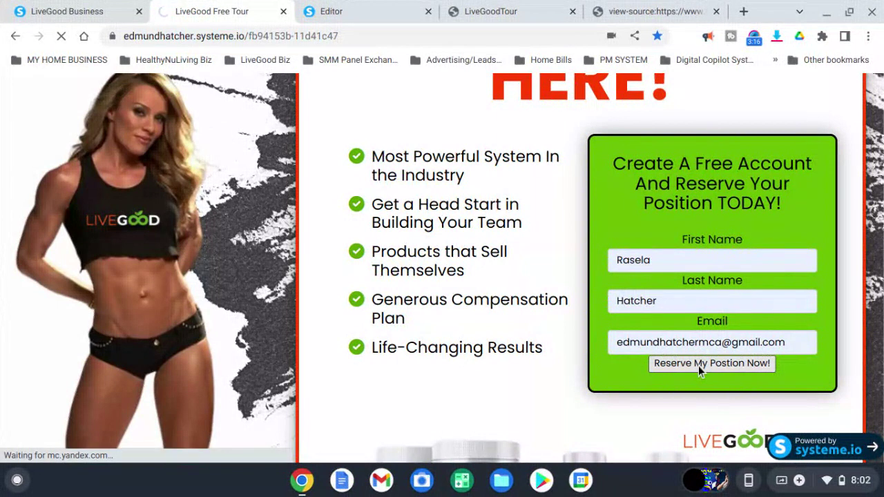